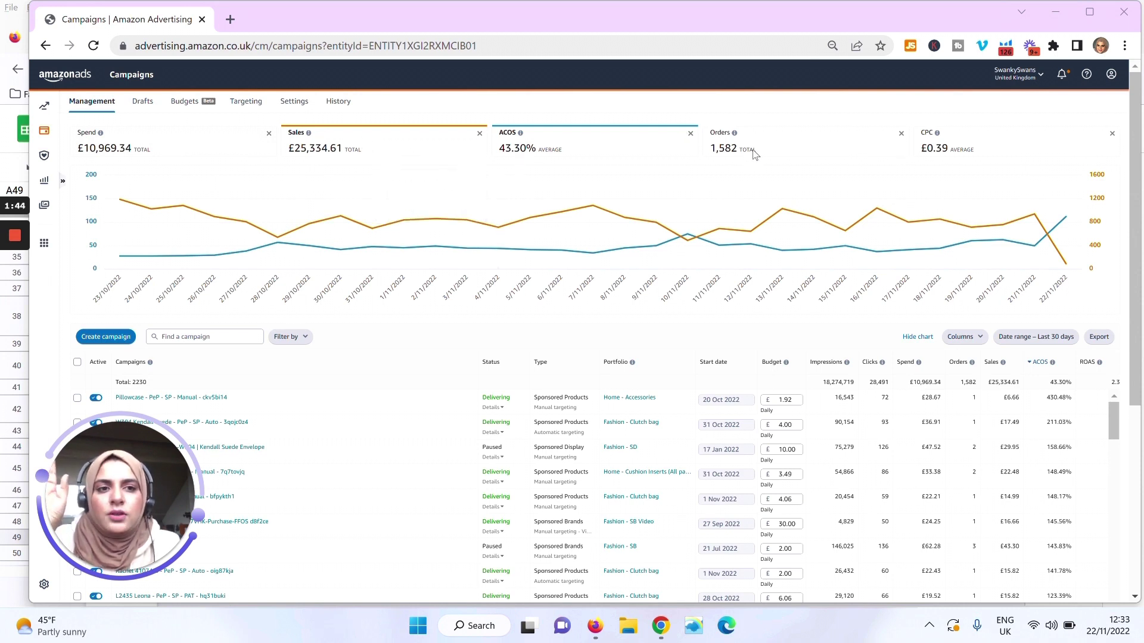
Plot CPC on the chart, then remove the CPC metric and add Cost-per-click (CPC) back to the summary.
click(966, 150)
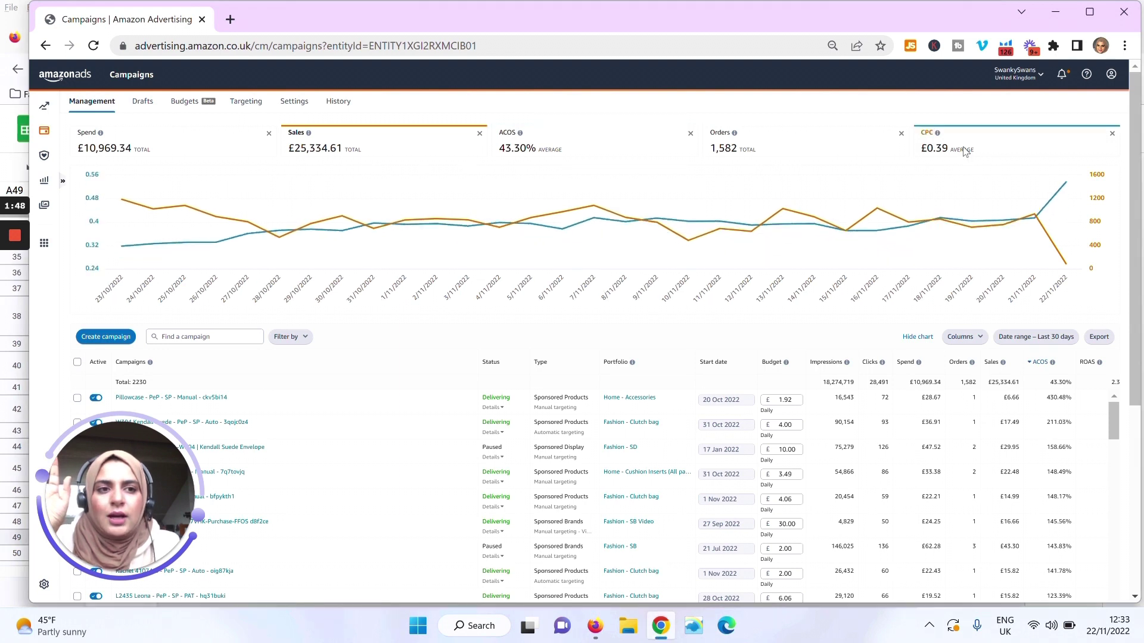
click(1112, 134)
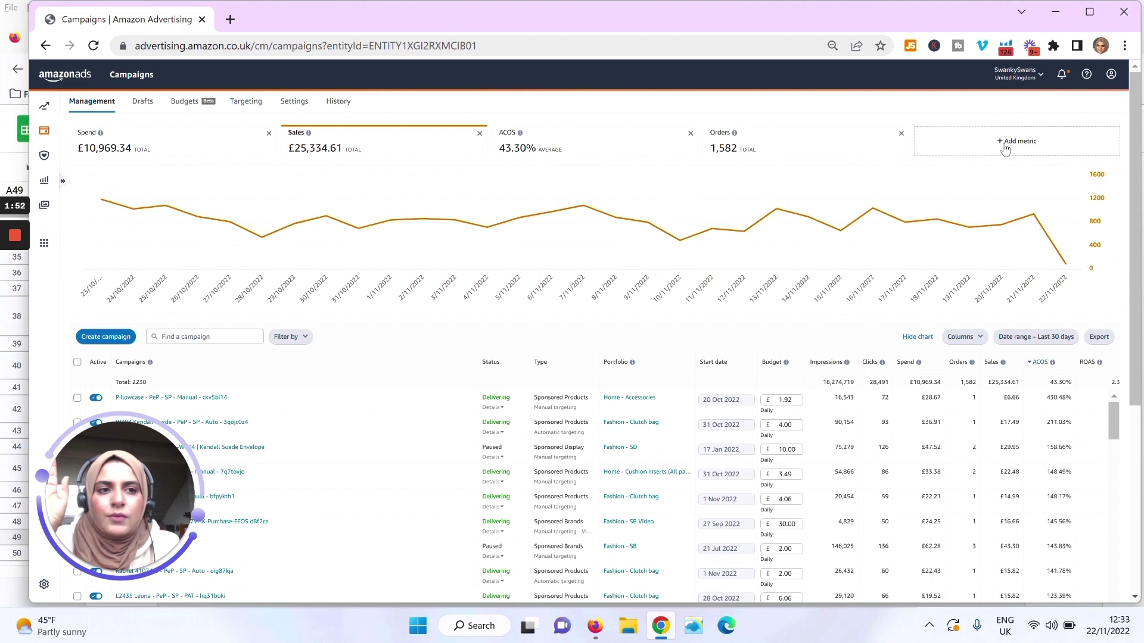
click(1005, 146)
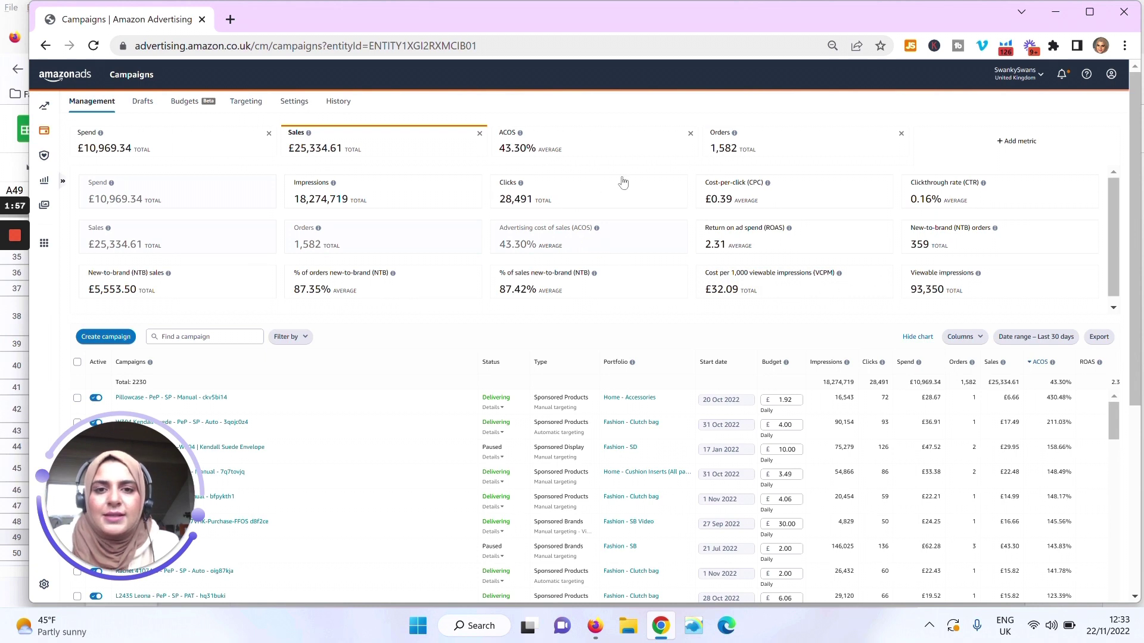
click(739, 195)
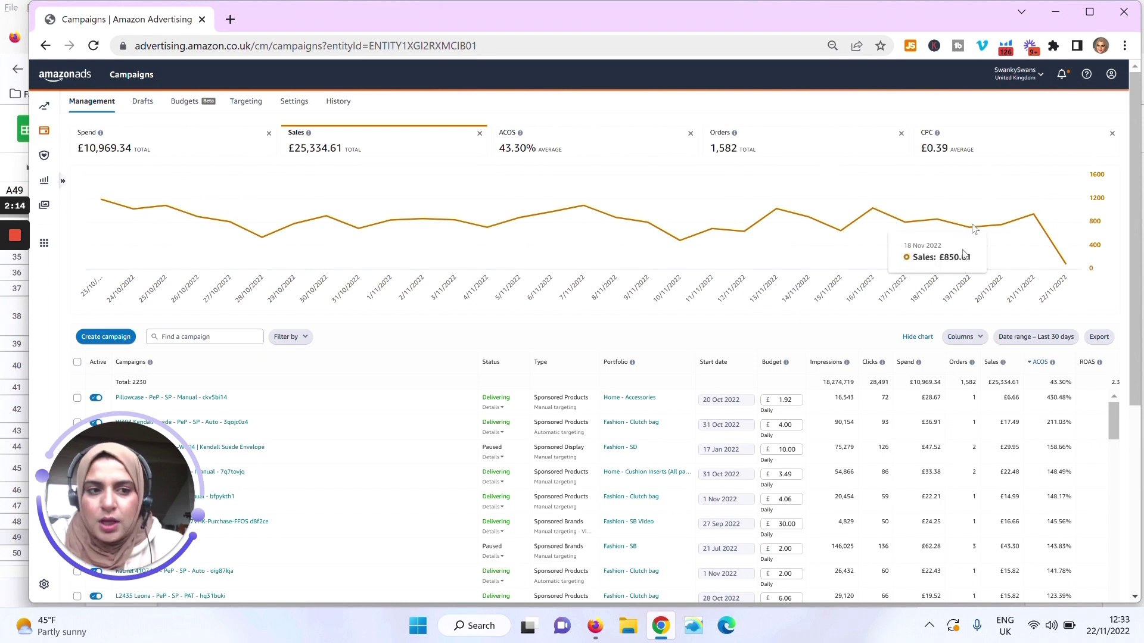
Set the campaign date range to Last 30 days and filter the campaigns by type Sponsored Products.
click(1035, 338)
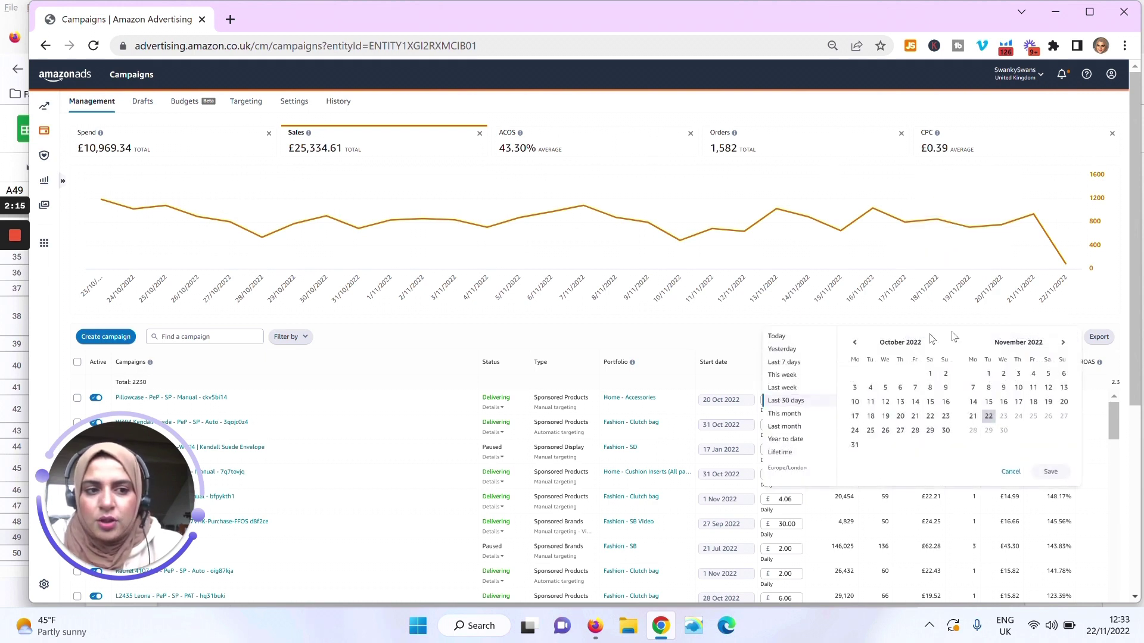
click(785, 401)
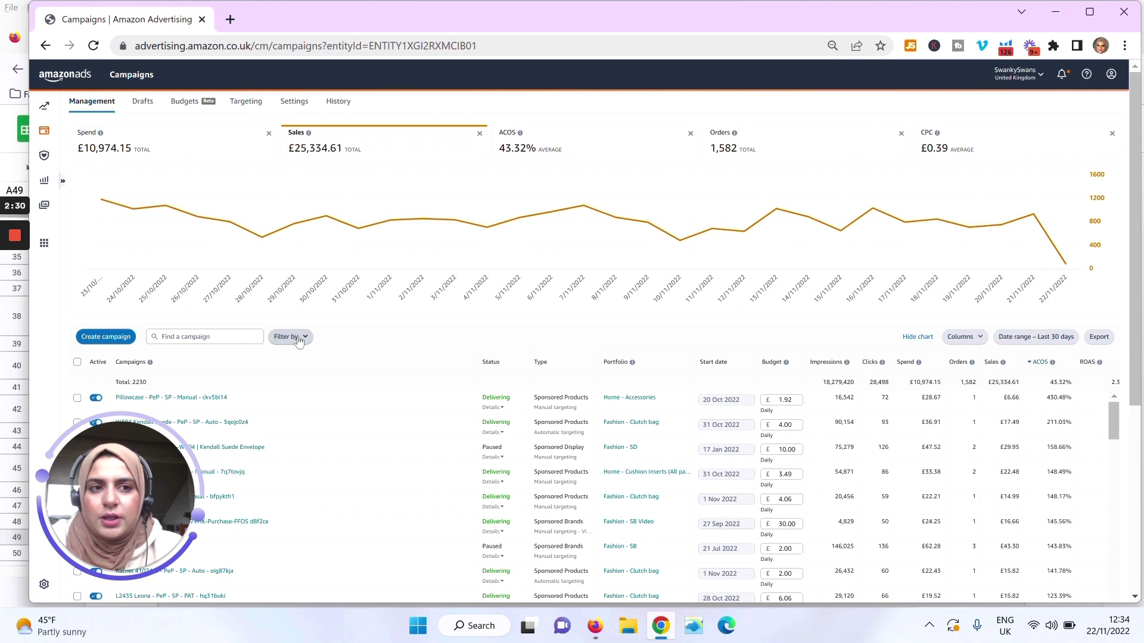
click(299, 338)
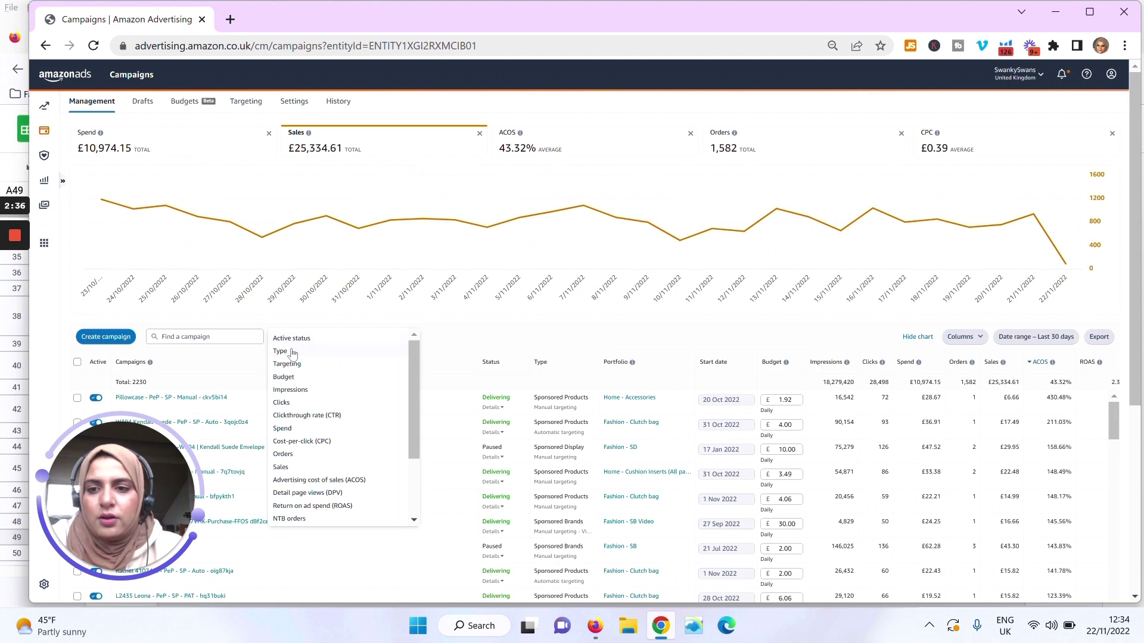
click(292, 352)
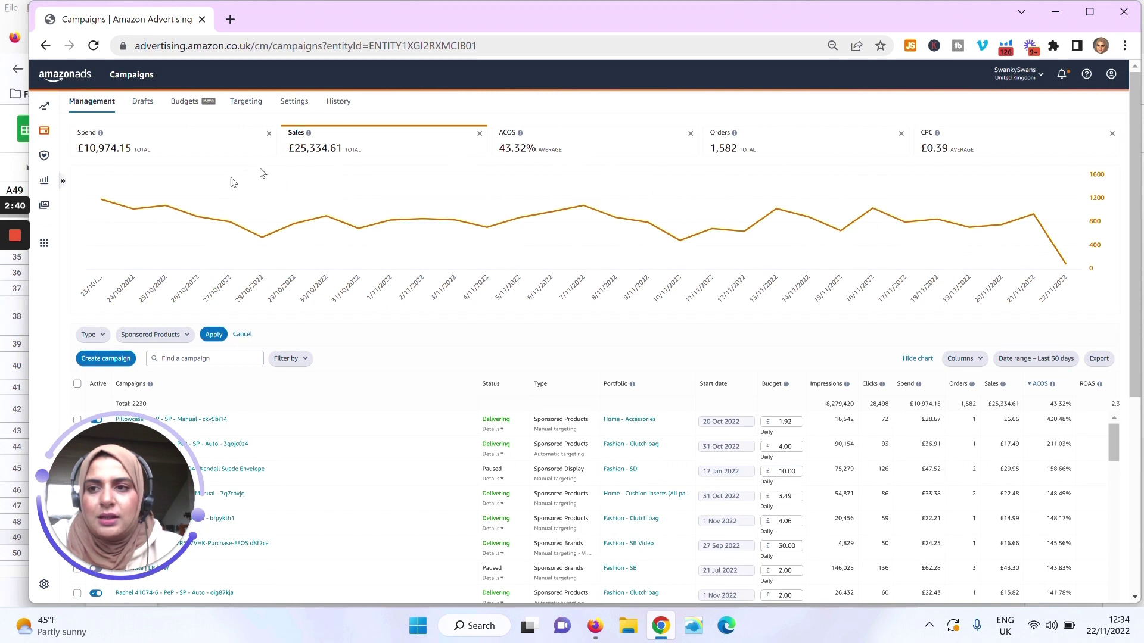
mouse_move(653, 188)
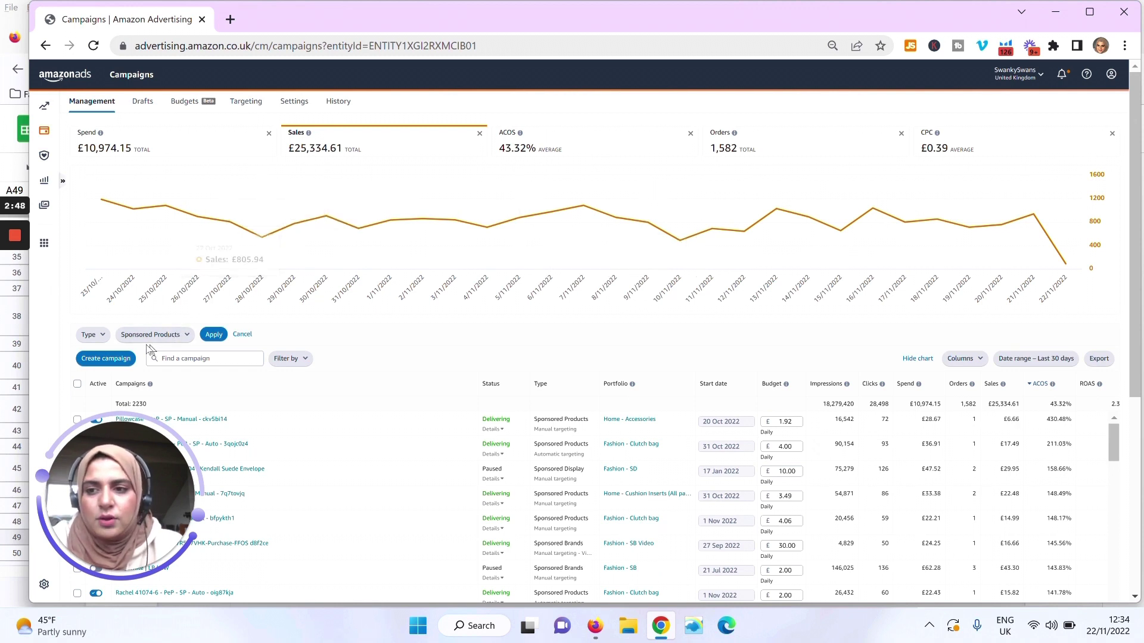
click(213, 336)
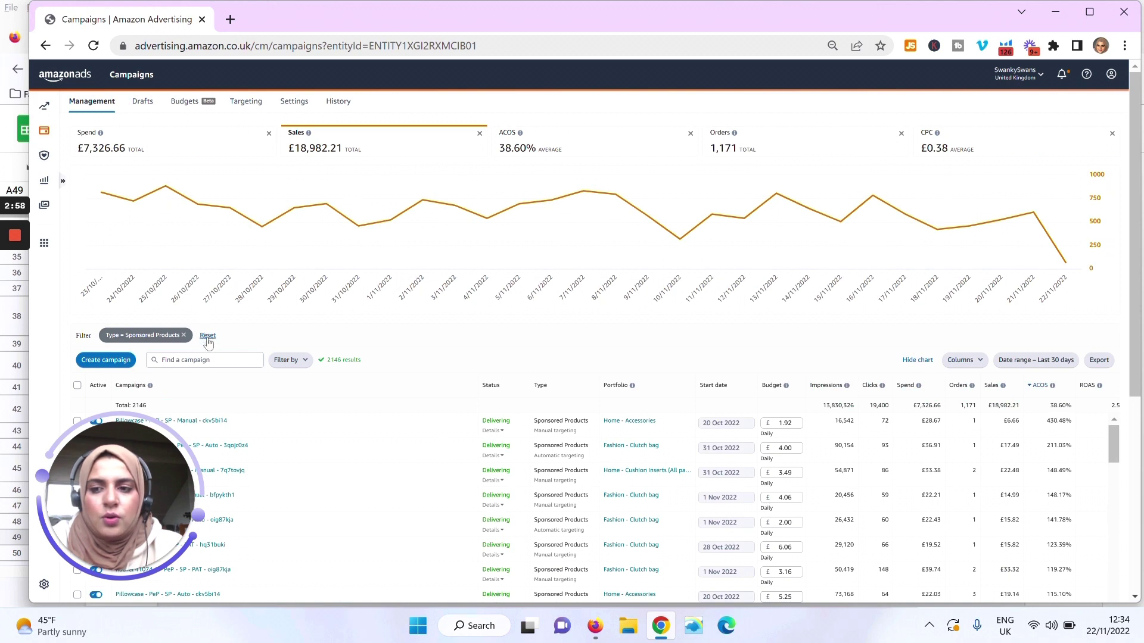
click(134, 468)
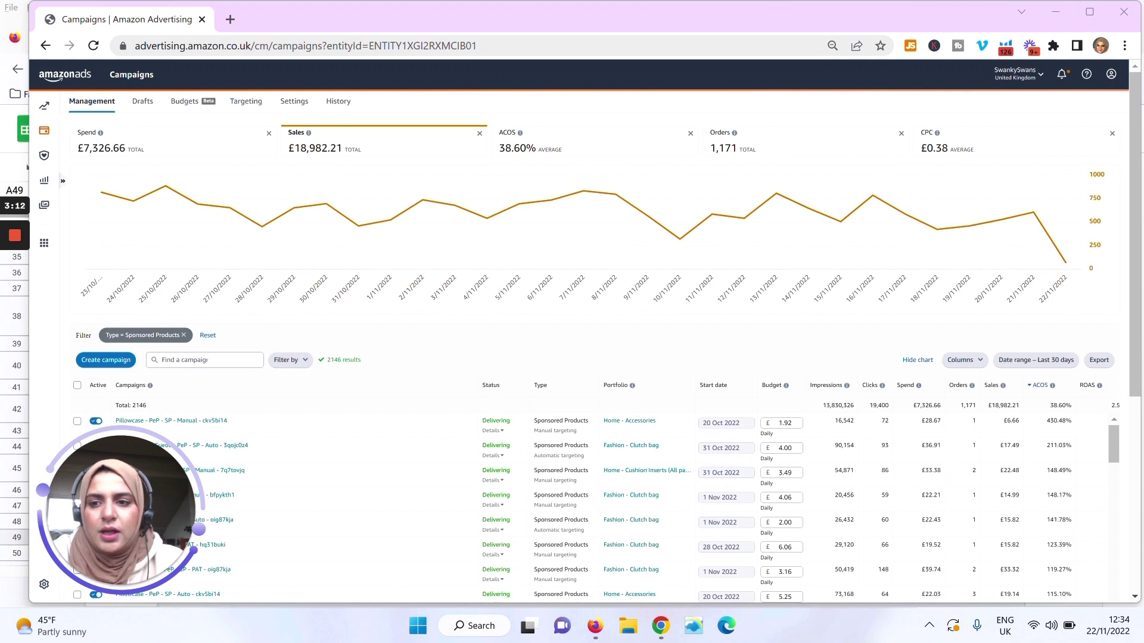
Add an Active status filter to the campaign list and set it to Enabled.
click(286, 361)
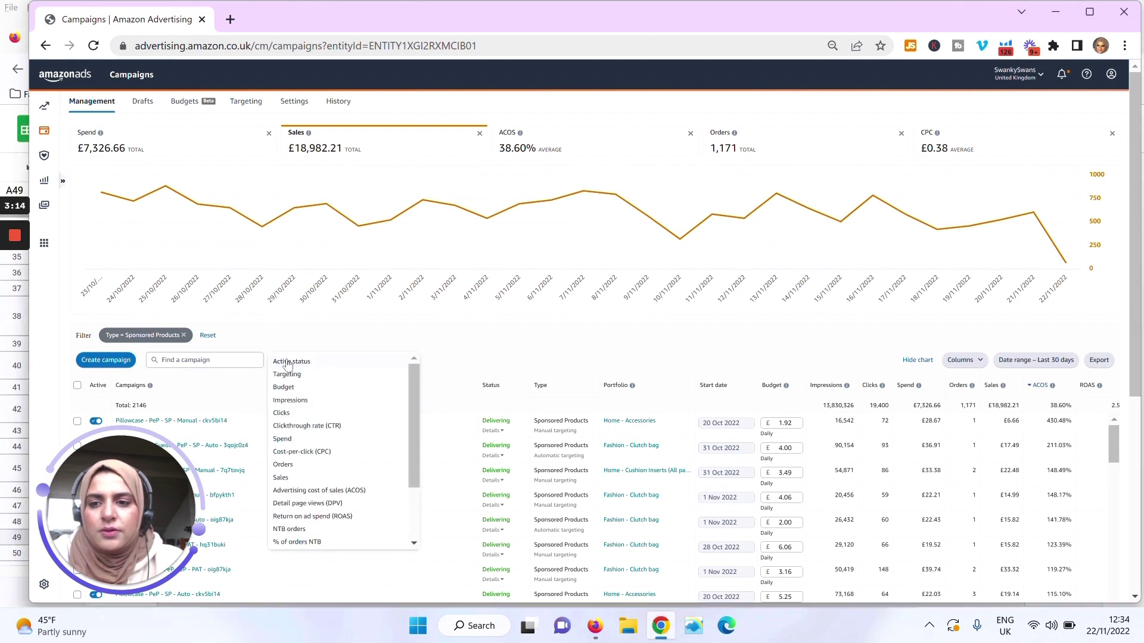
click(307, 365)
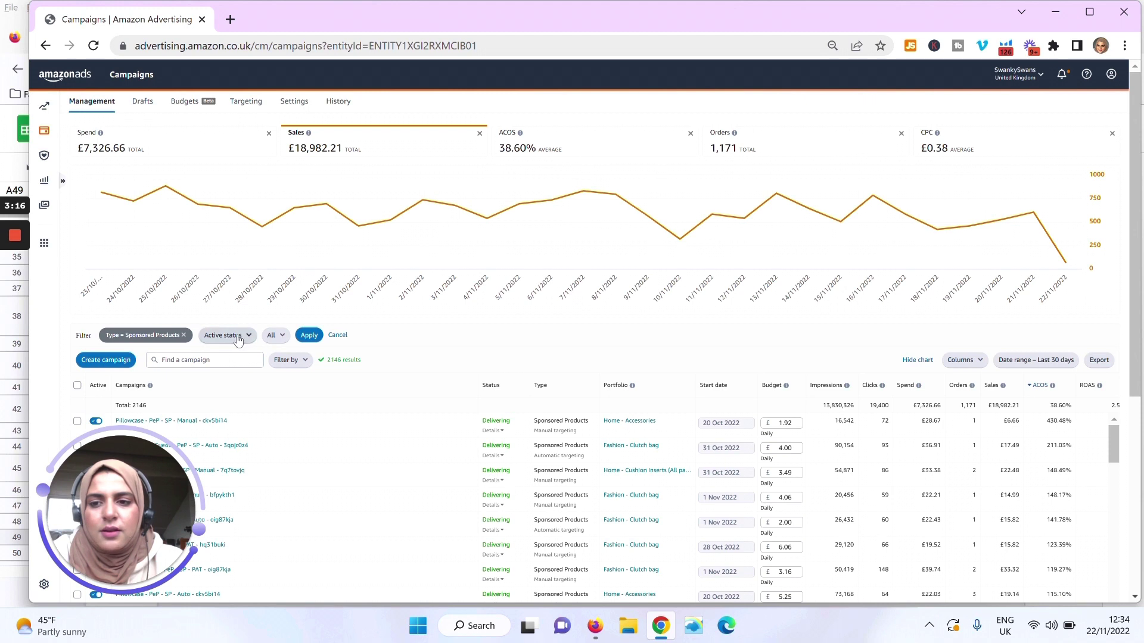
click(273, 335)
click(275, 362)
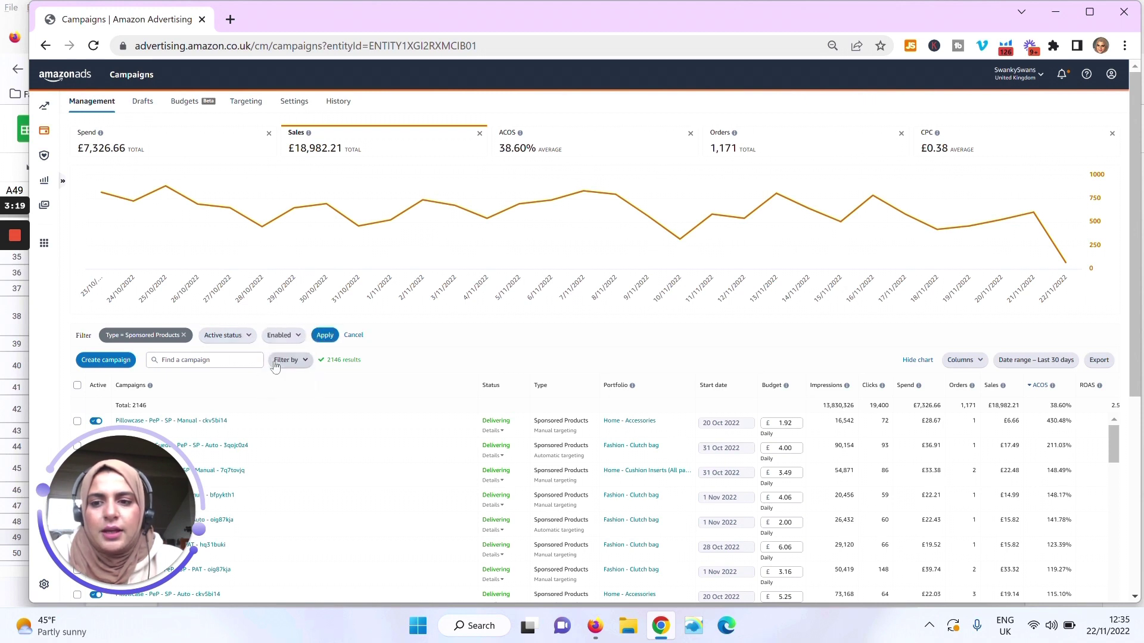
click(323, 336)
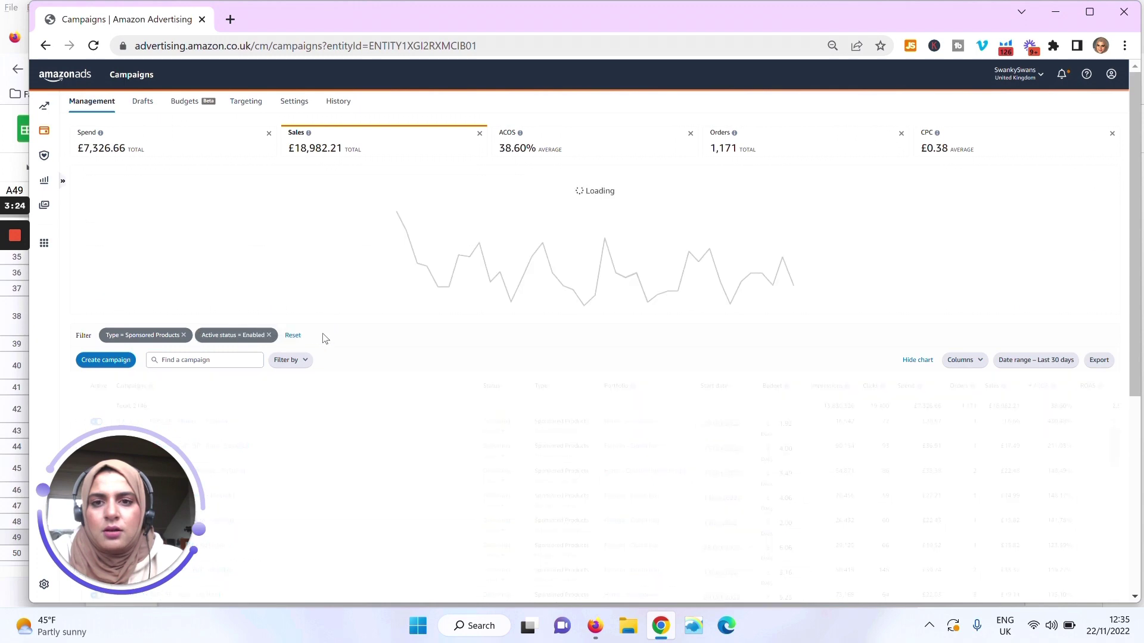
Replace the Sponsored Products type filter with a Sponsored Brands type filter on the enabled campaigns.
mouse_move(456, 213)
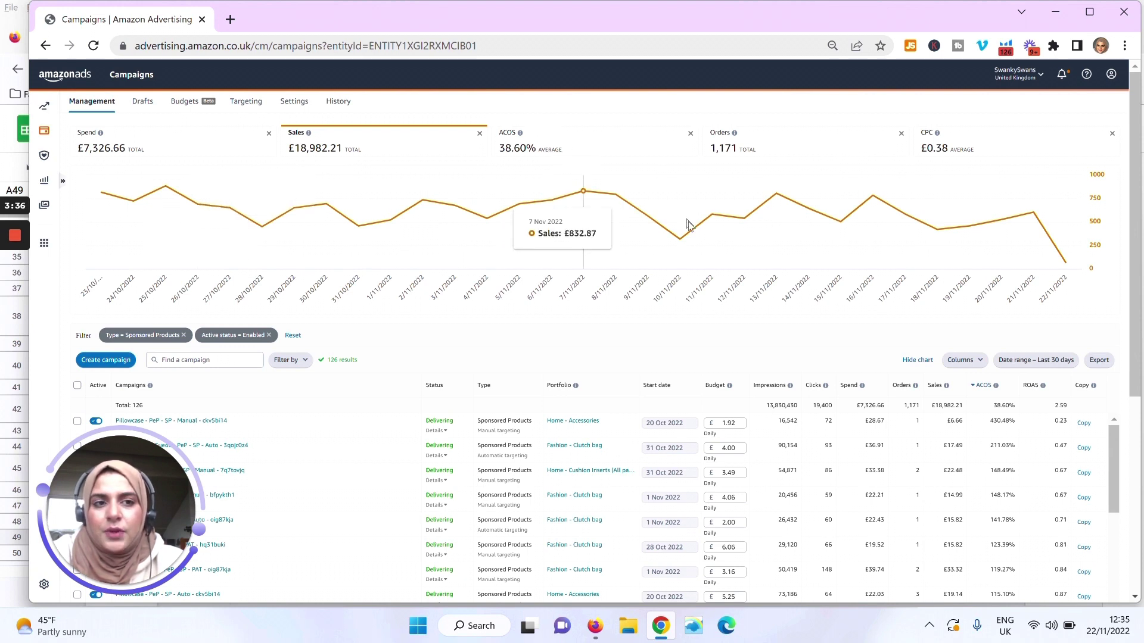
mouse_move(960, 155)
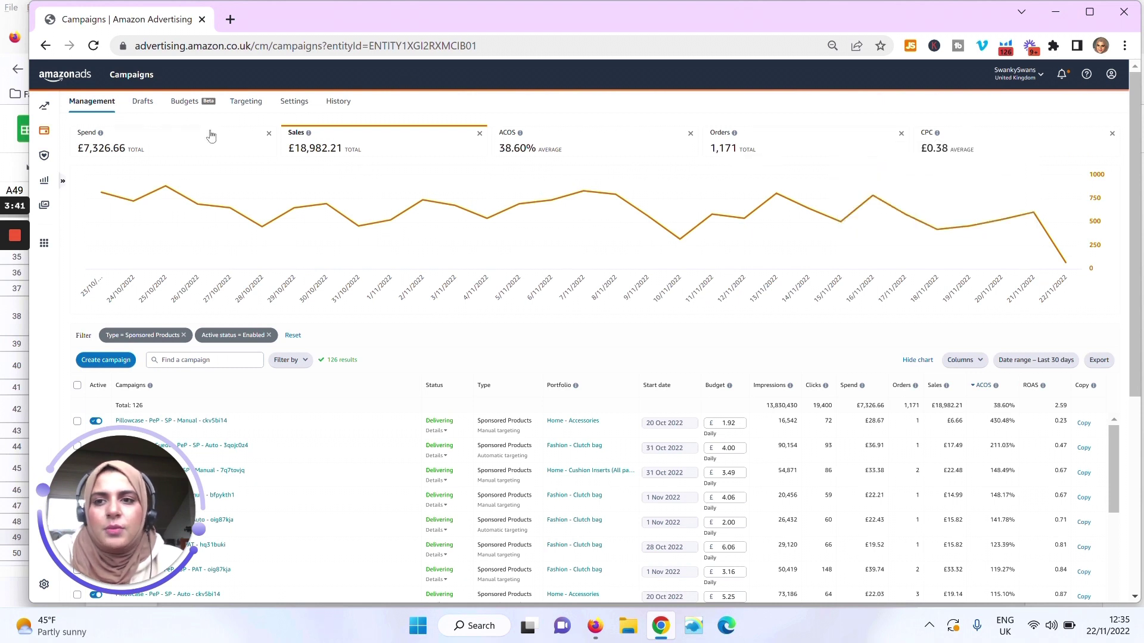
mouse_move(122, 136)
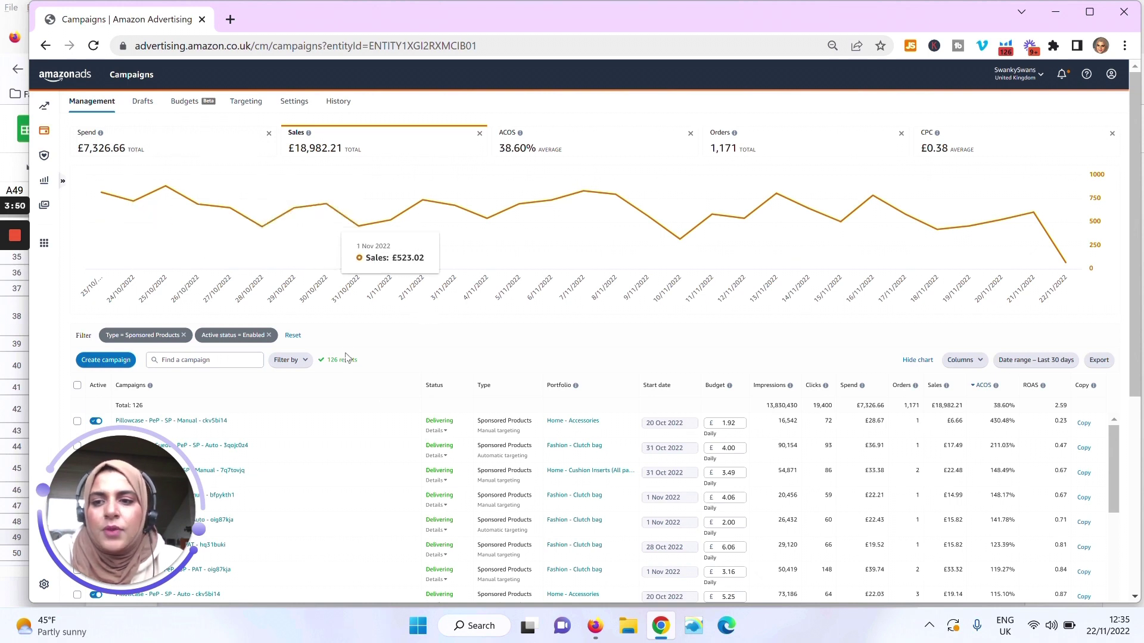
click(185, 336)
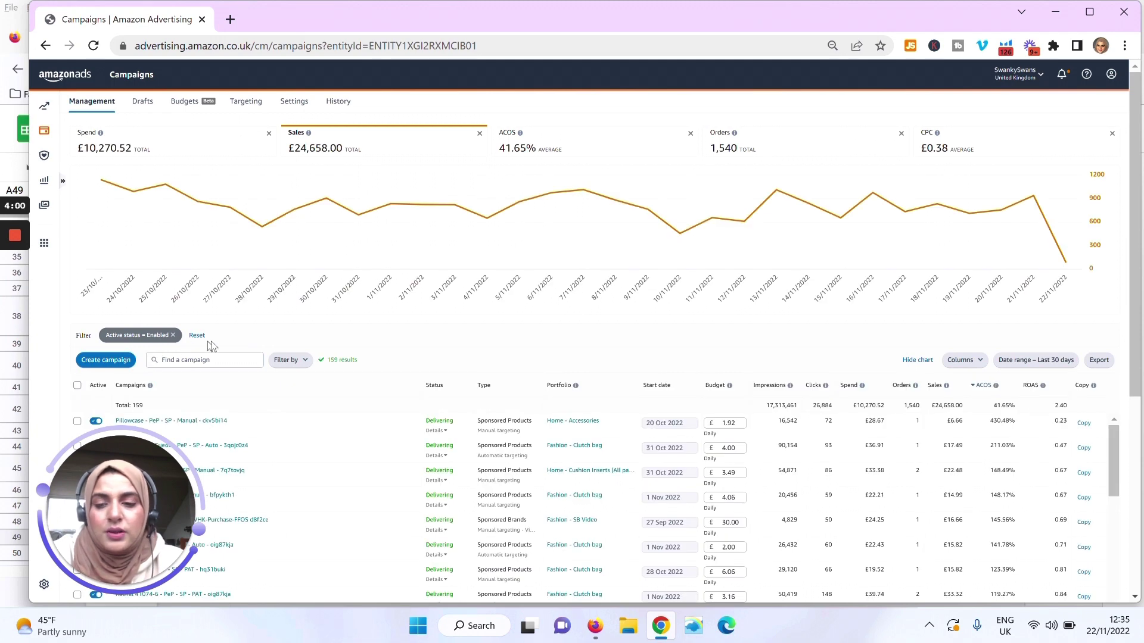
click(289, 365)
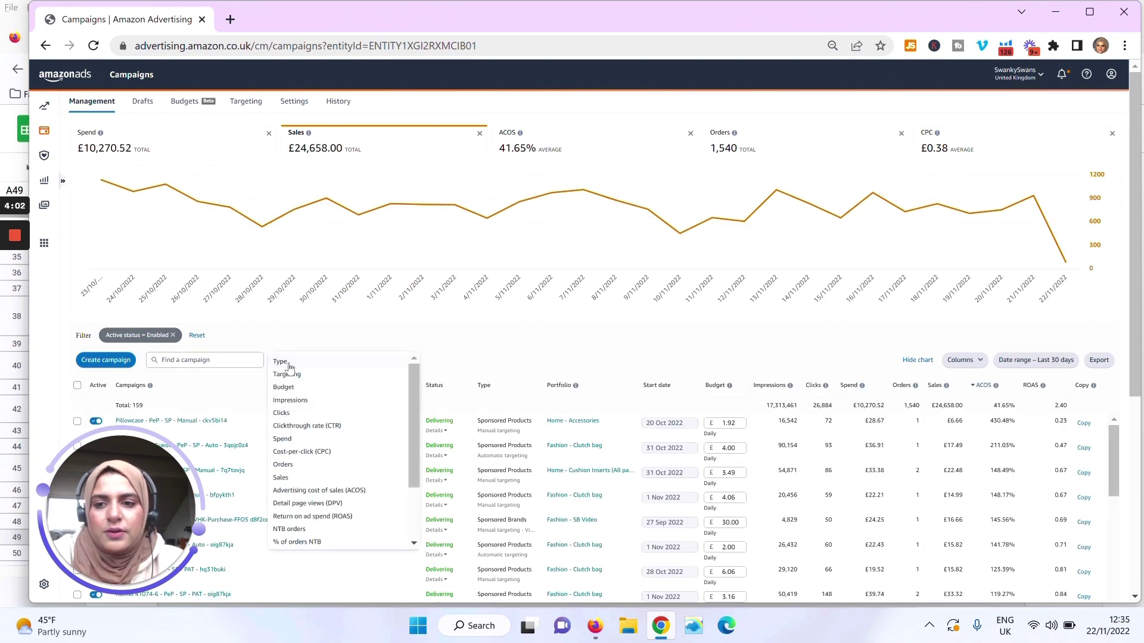
click(292, 363)
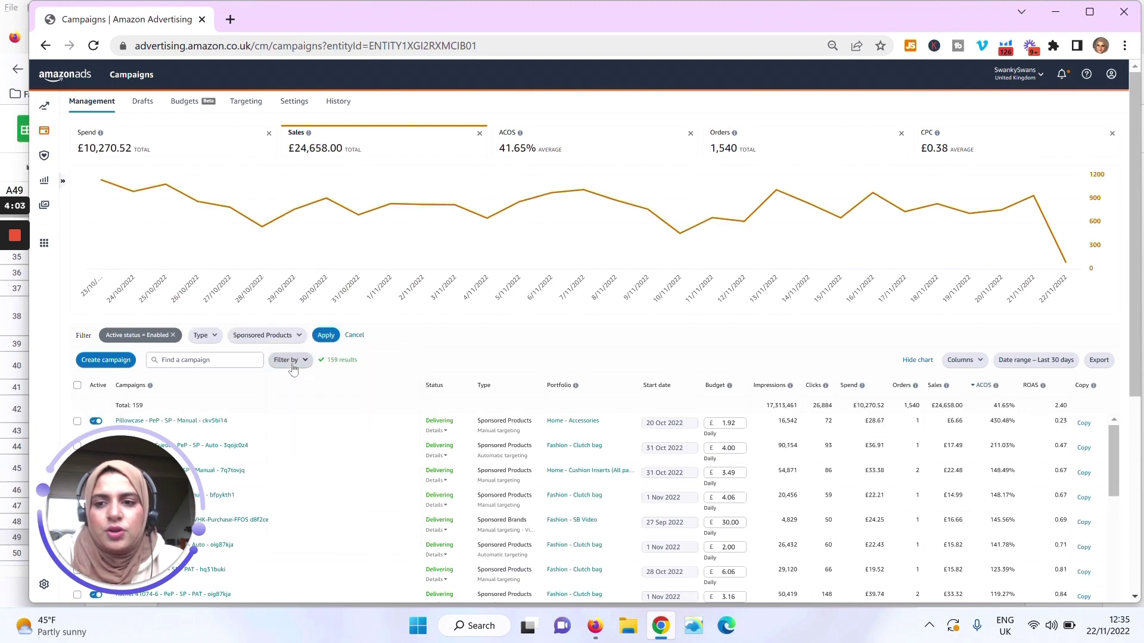
click(264, 337)
click(263, 350)
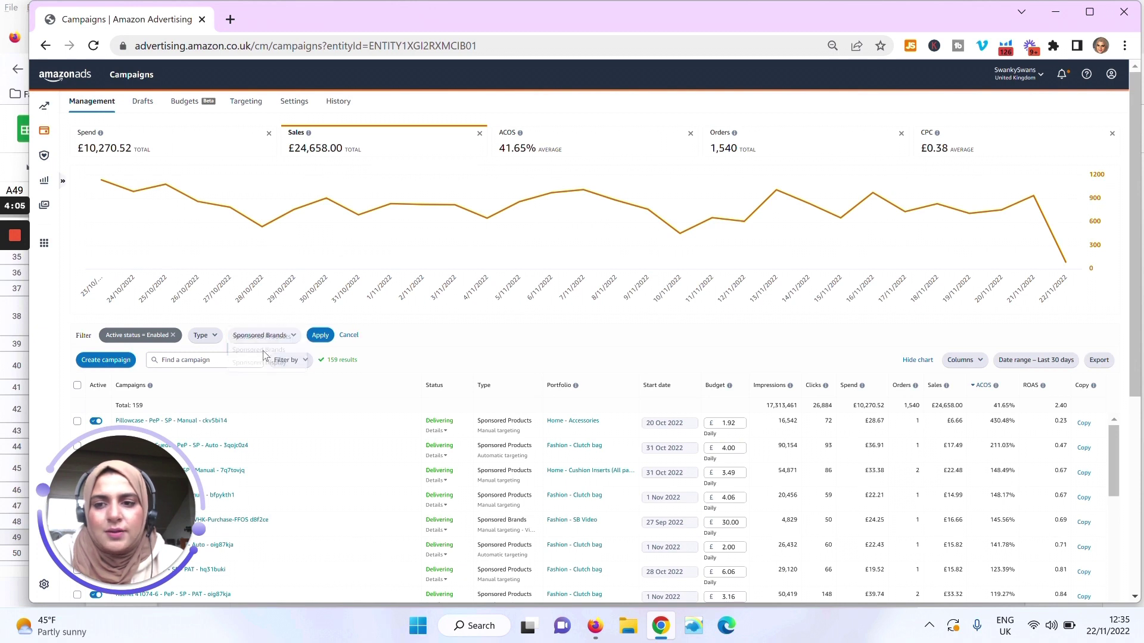
click(322, 339)
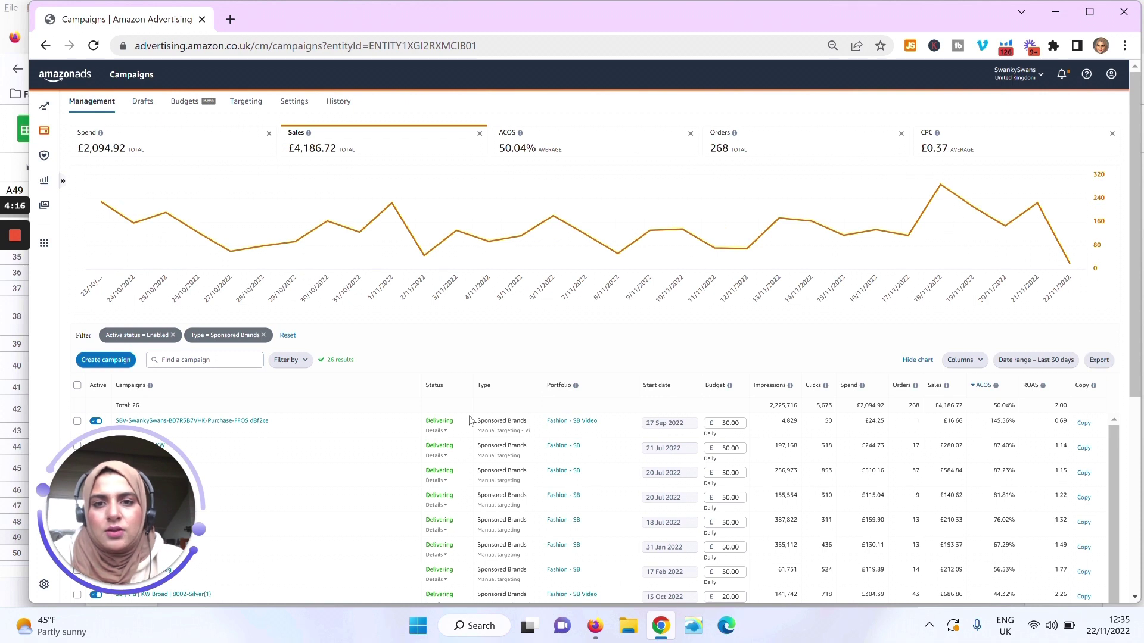
Change the campaign type filter to Sponsored Display and plot Spend alongside Sales on the chart.
click(308, 133)
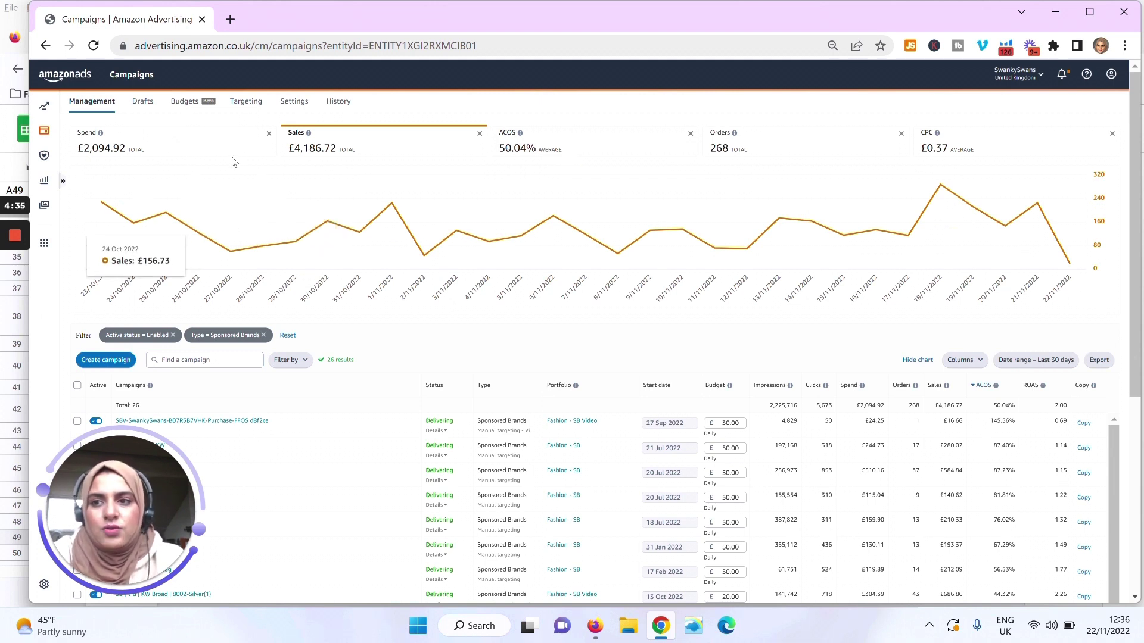
click(250, 337)
click(251, 337)
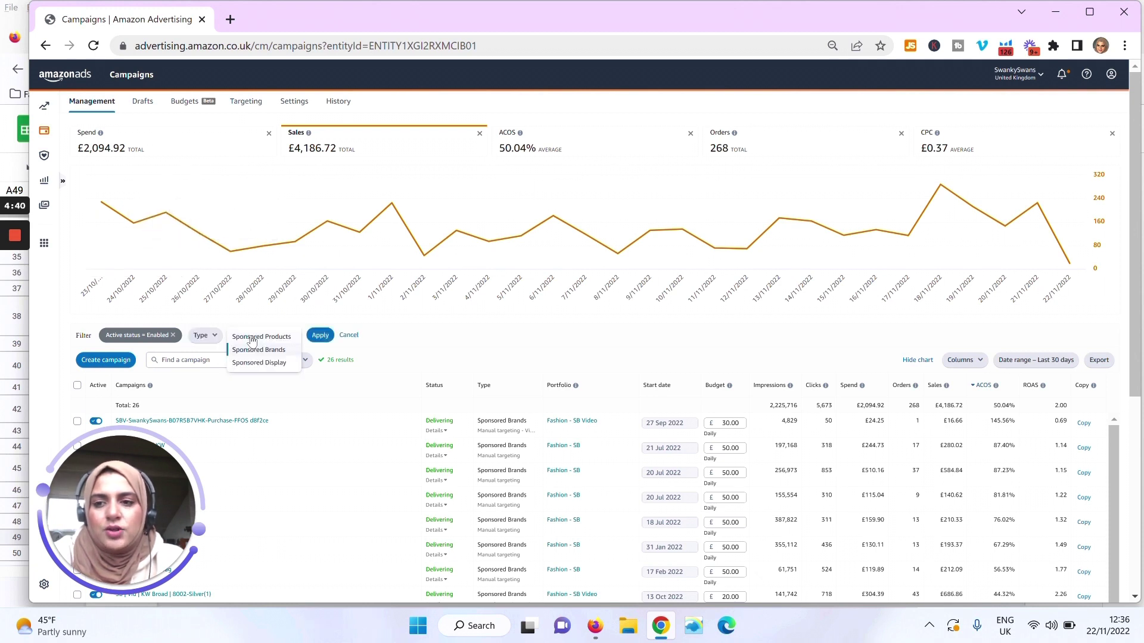
click(258, 363)
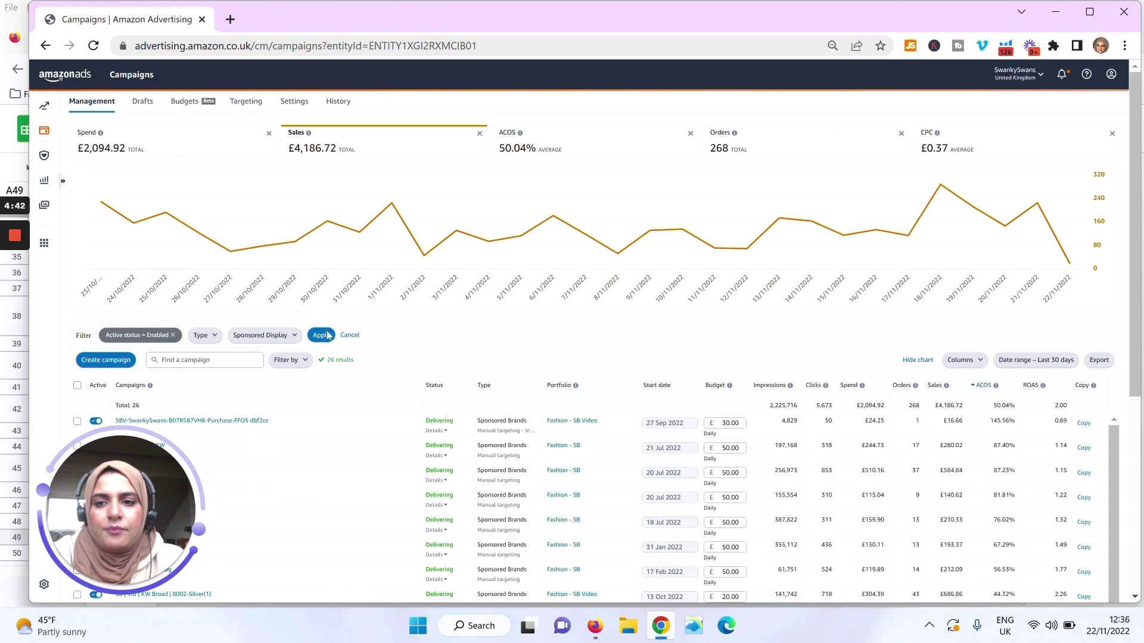
click(321, 336)
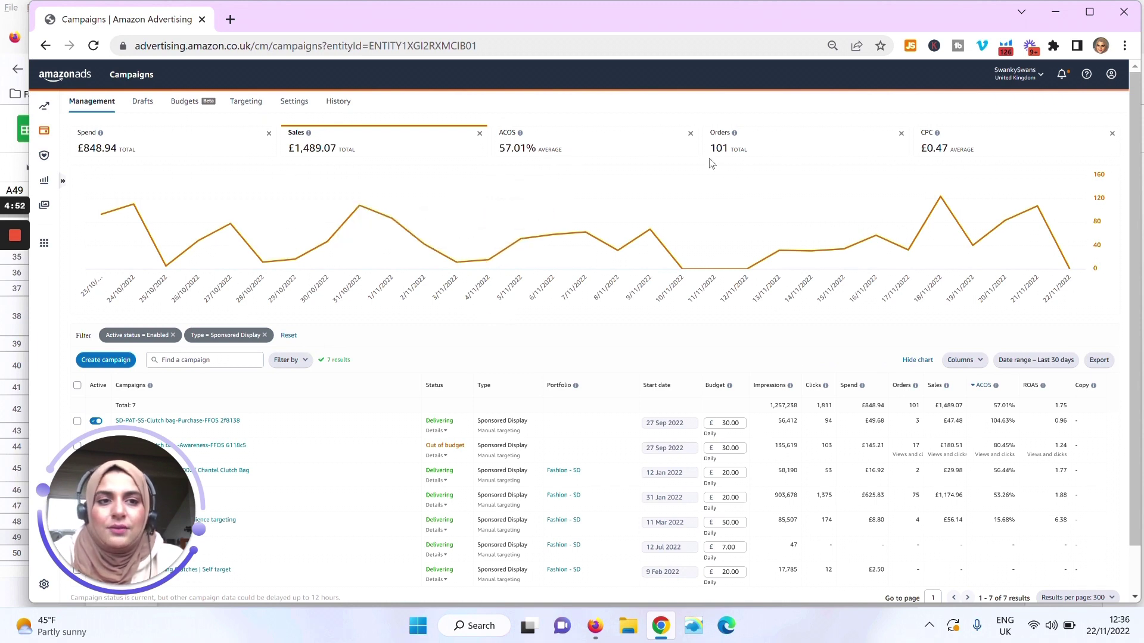
click(244, 155)
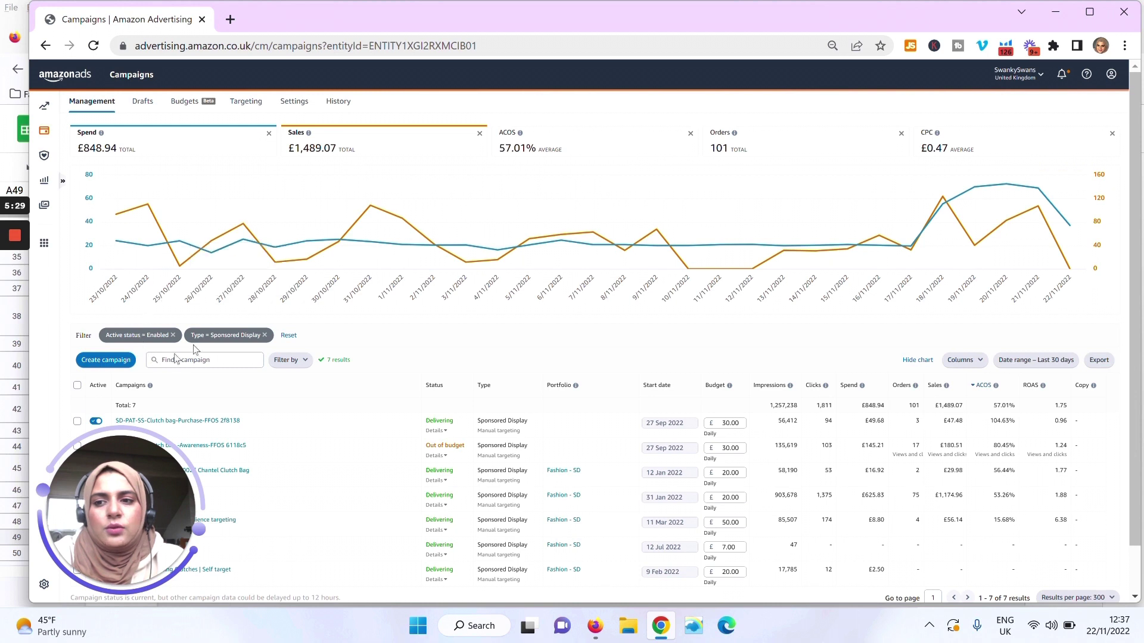
click(237, 338)
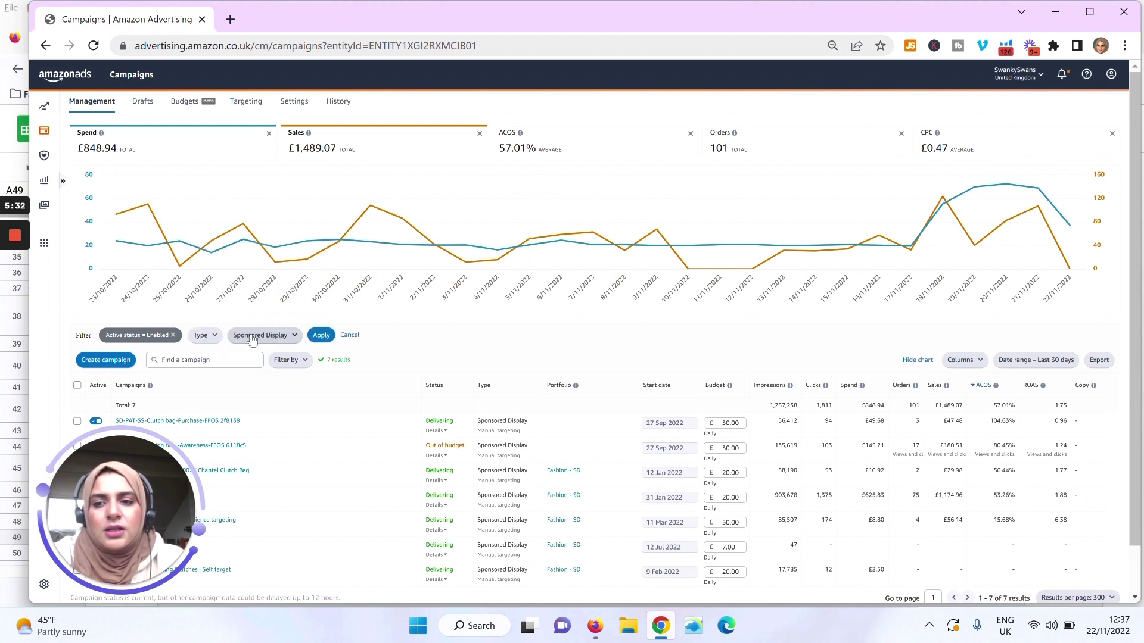
click(255, 338)
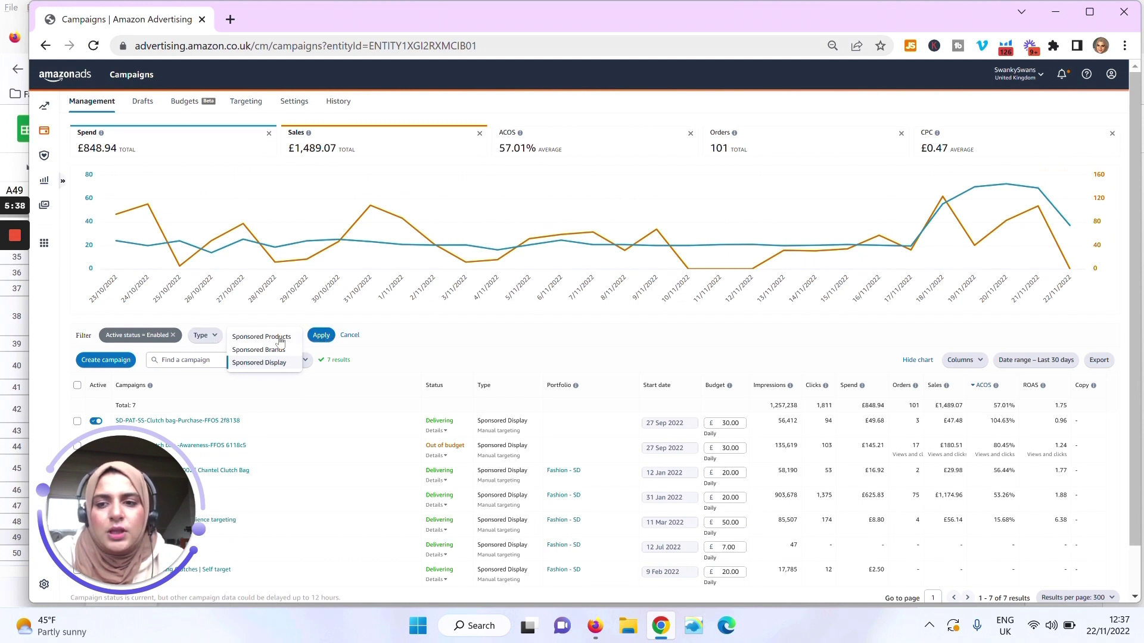
click(321, 336)
click(321, 335)
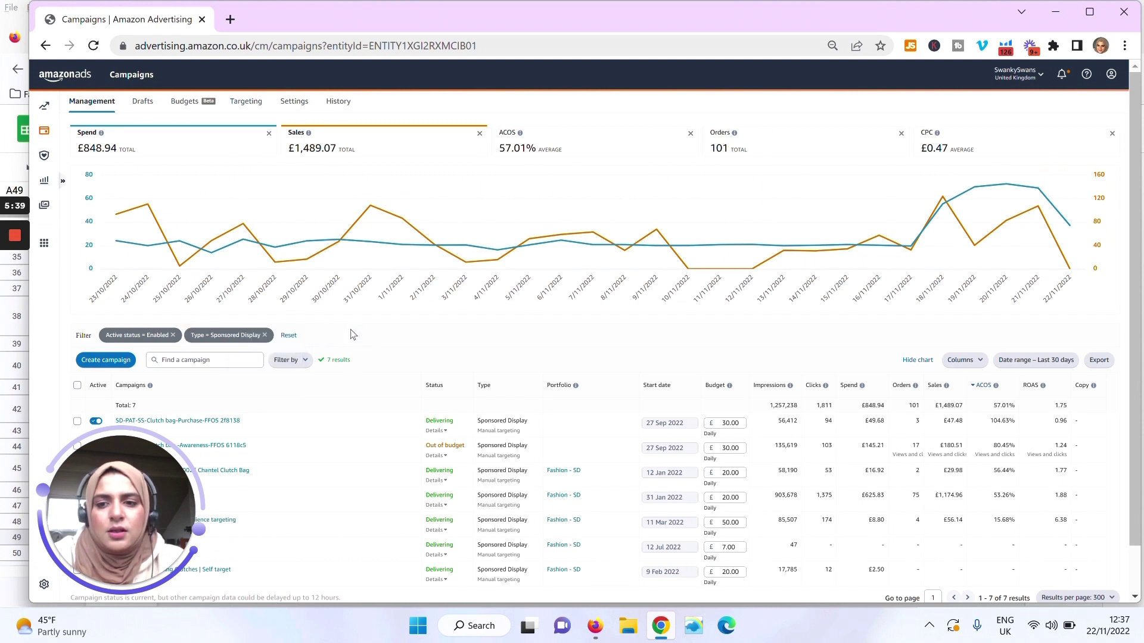
Remove the Sponsored Display type filter and plot Sales and ACOS together on the performance chart.
click(265, 335)
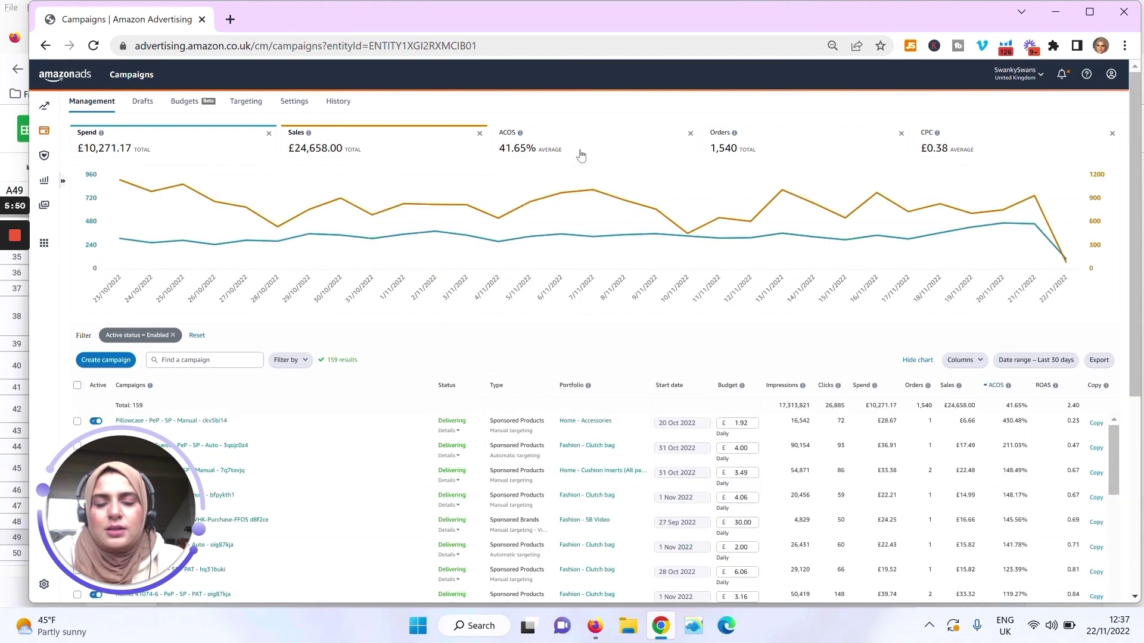
mouse_move(148, 225)
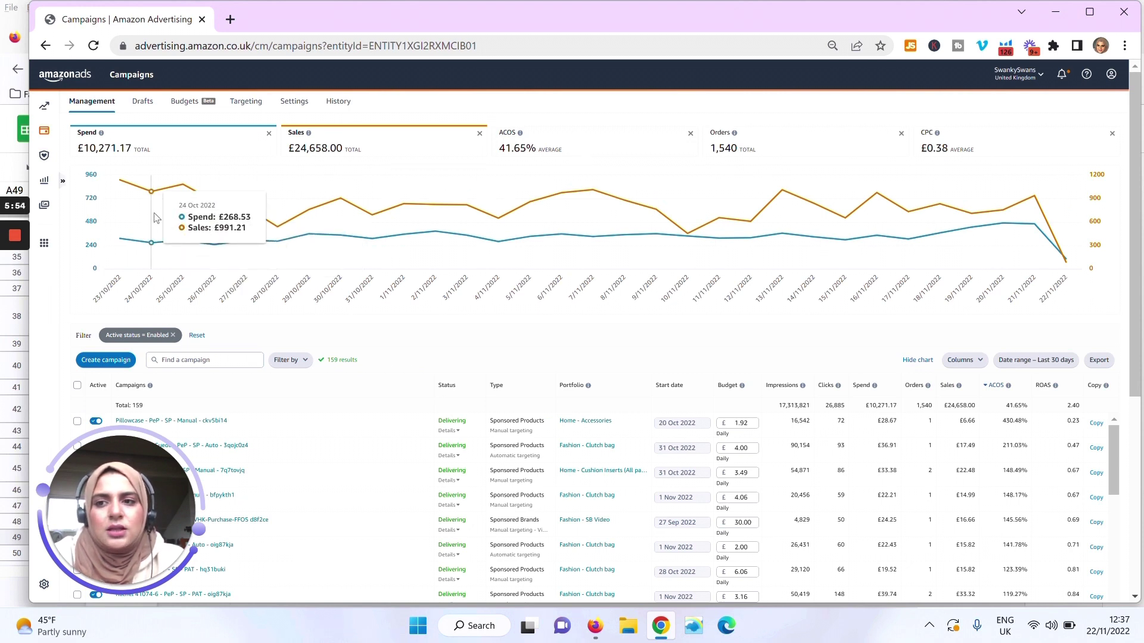
click(554, 157)
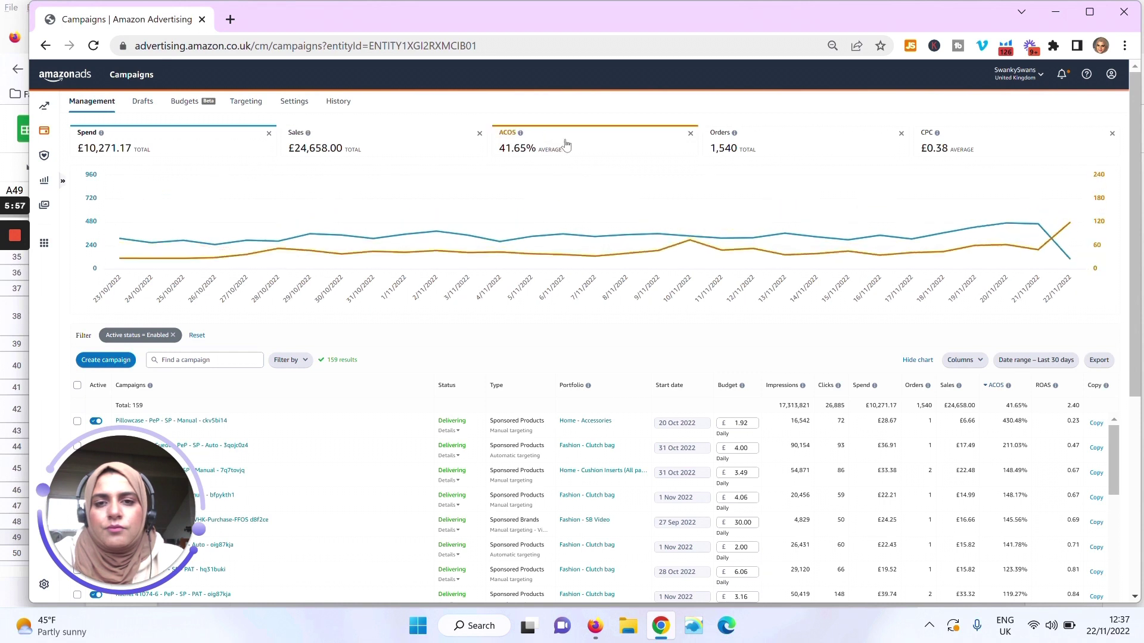
click(352, 148)
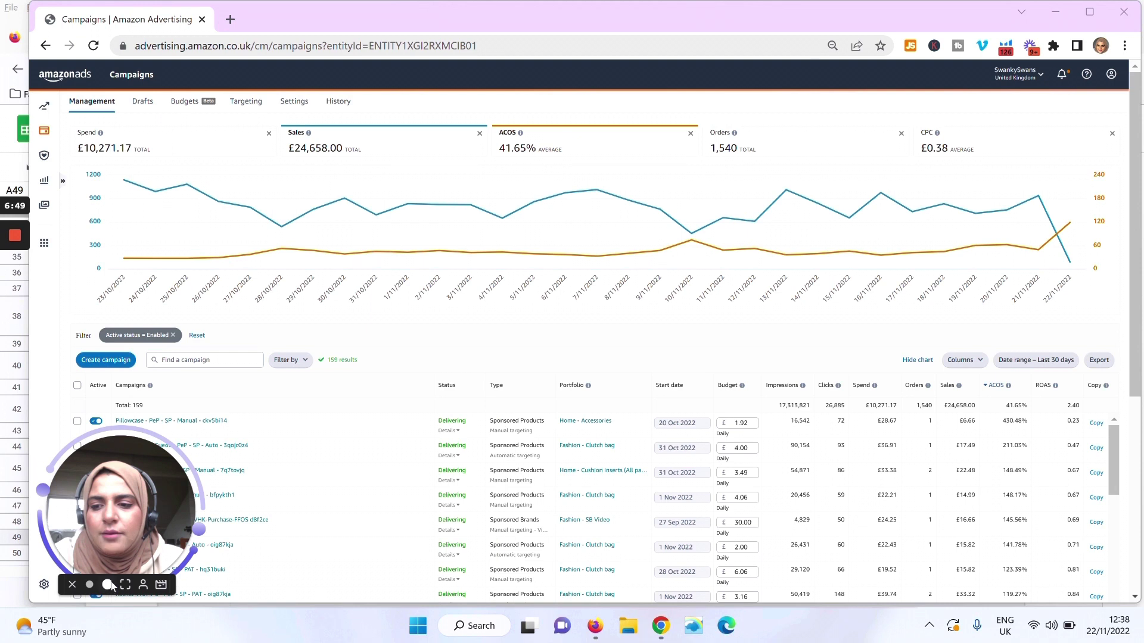
click(110, 585)
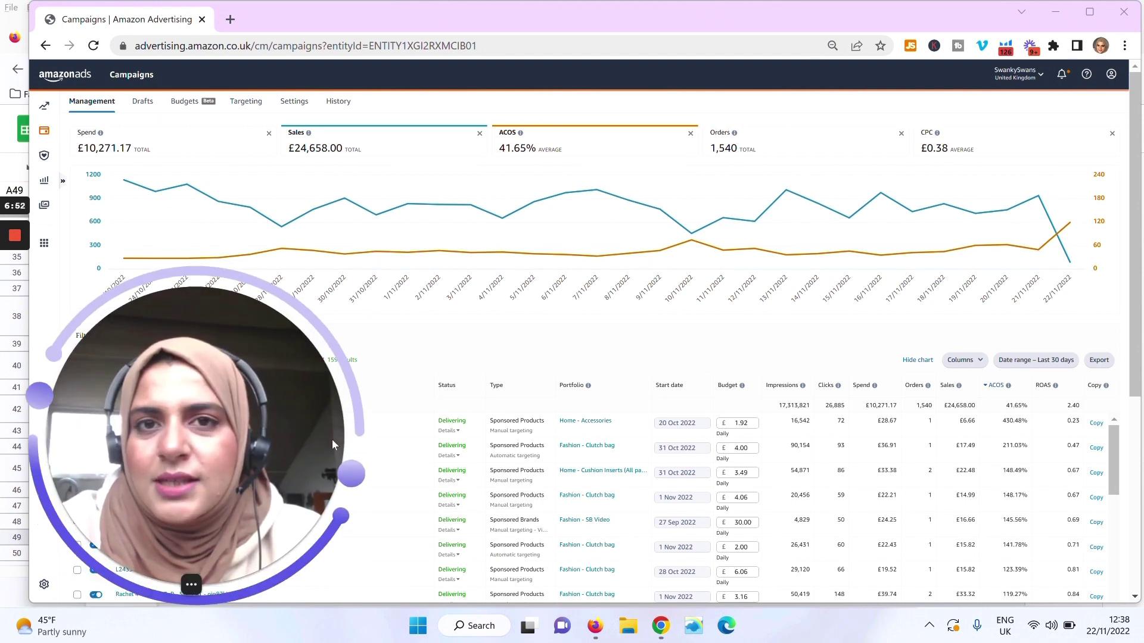